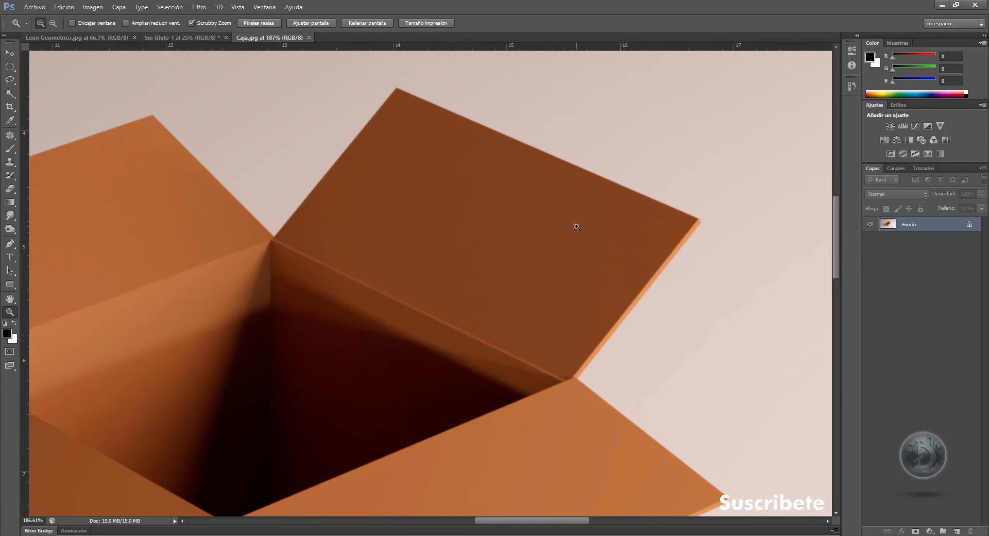
Trace the box's outer edge with the Polygonal Lasso along the back-right and front-right flaps.
left_click(12, 81)
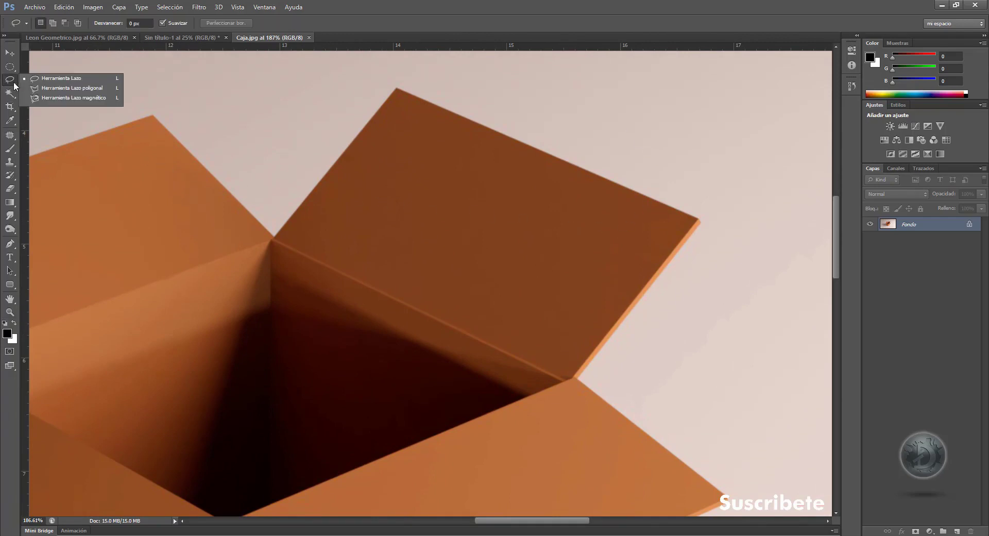
left_click(47, 89)
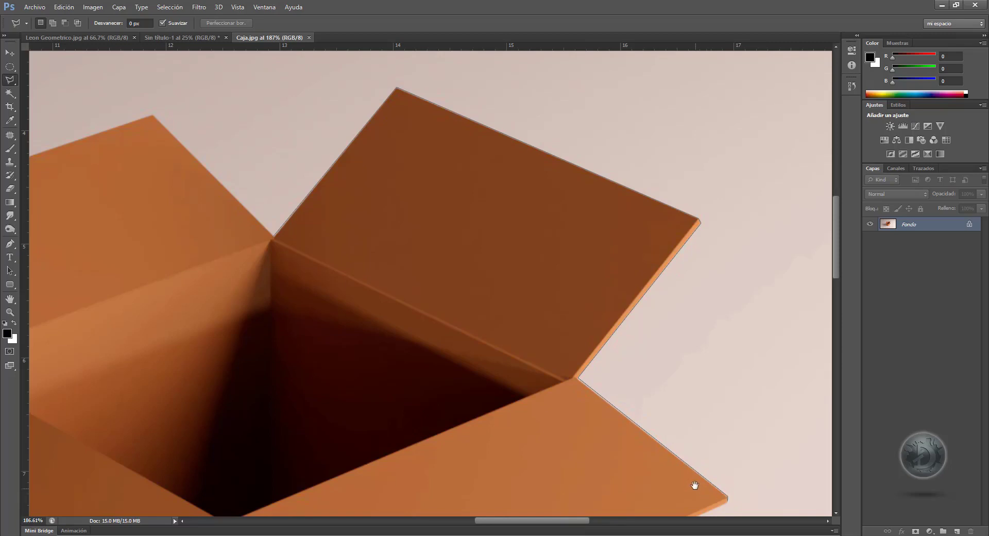
left_click_drag(695, 486, 692, 176)
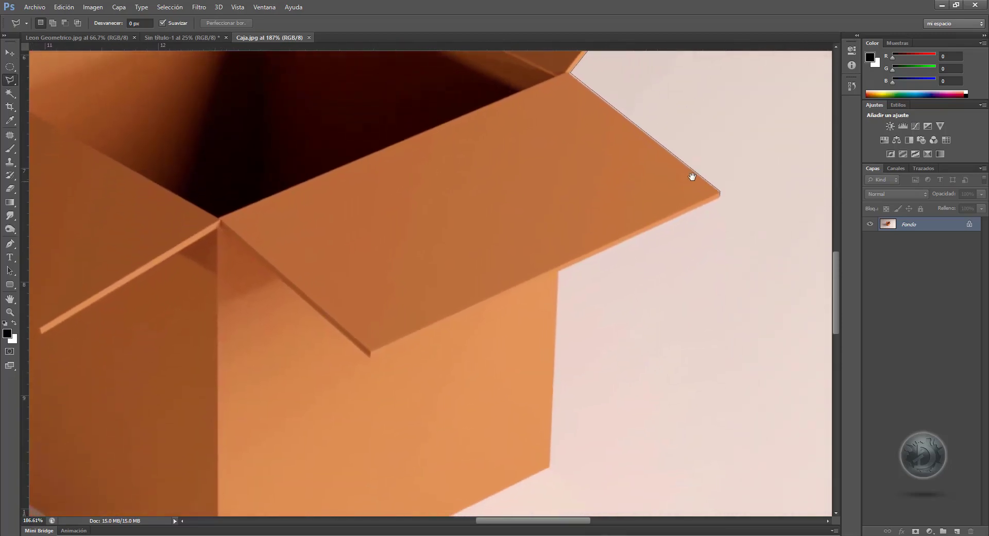
left_click(723, 187)
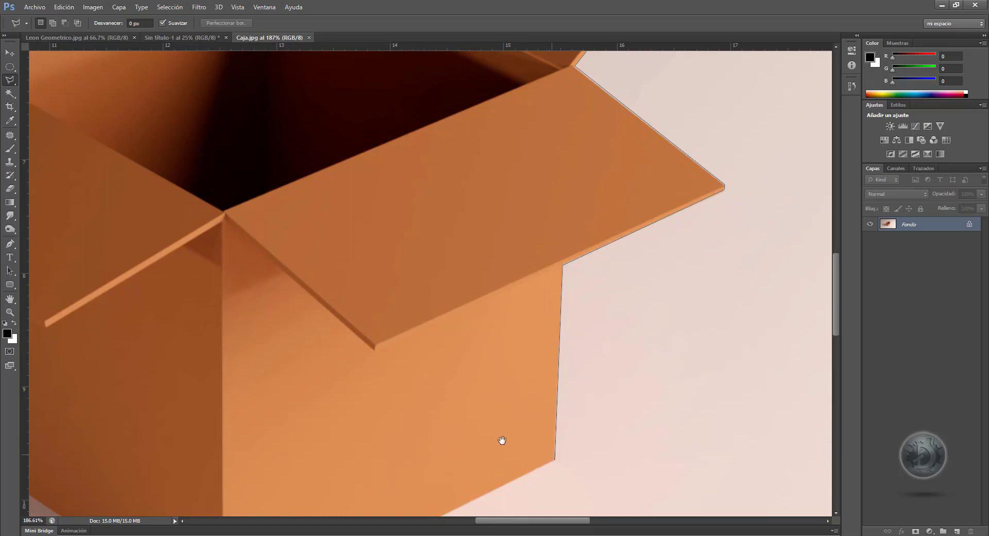
Continue the lasso outline around the bottom of the box and up its left side, and close the selection.
left_click_drag(502, 440, 634, 263)
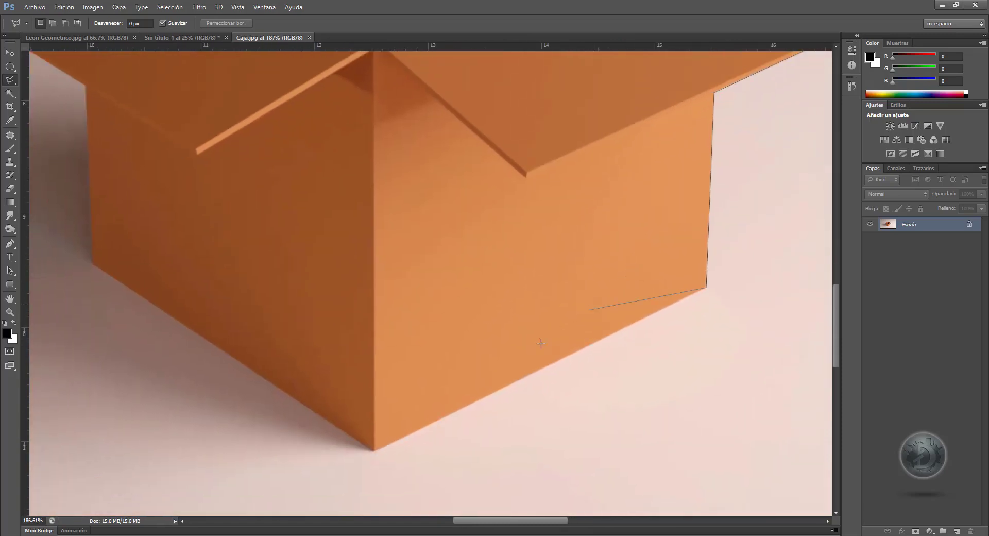
left_click(373, 451)
double_click(85, 86)
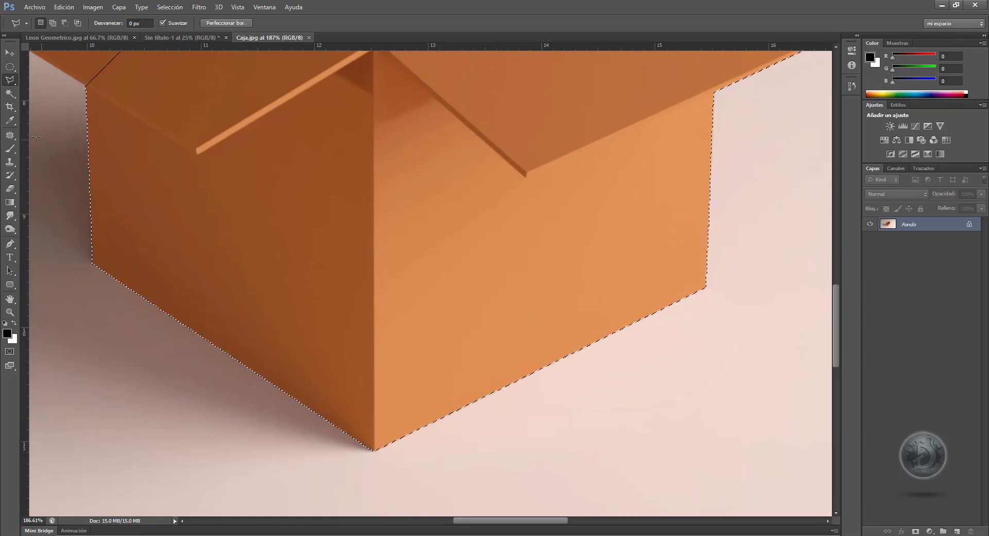
Start adding the missing left part to the selection by tracing the front-left flap with the Polygonal Lasso.
double_click(10, 312)
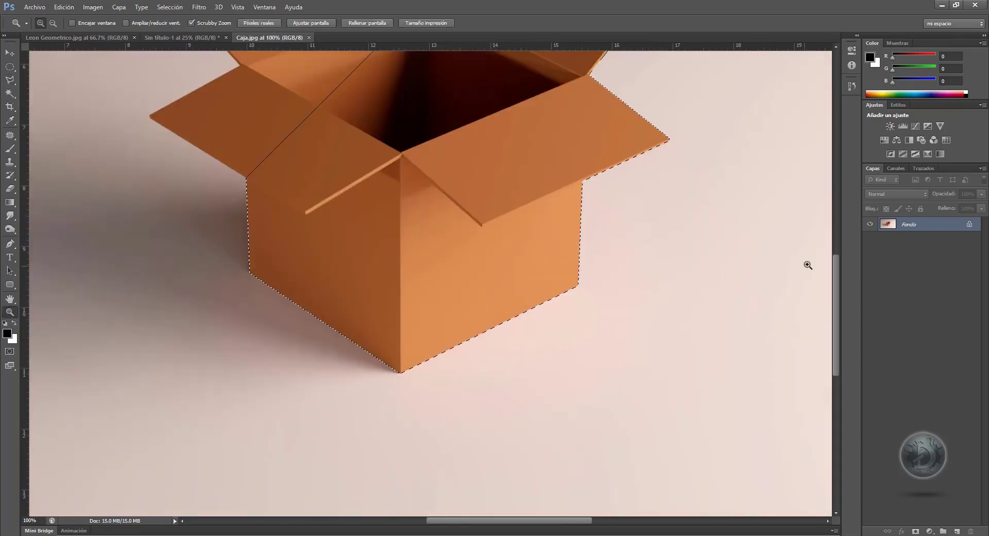
left_click_drag(483, 172, 576, 311)
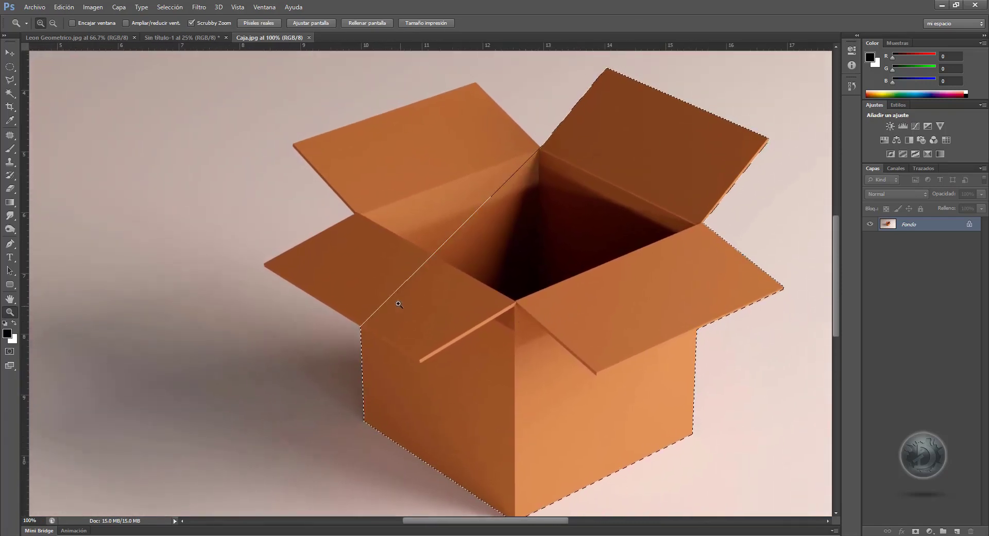
left_click_drag(342, 287, 389, 303)
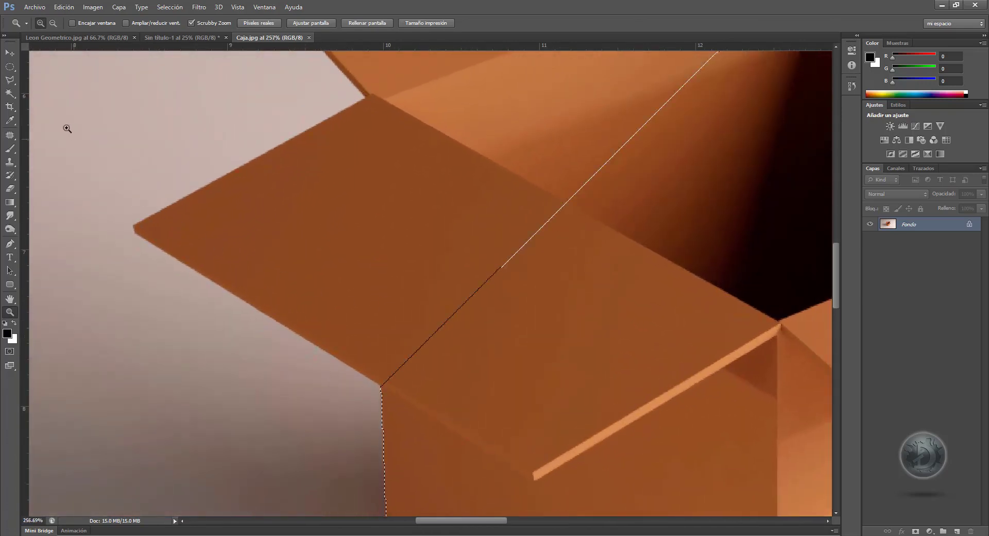
left_click(11, 82)
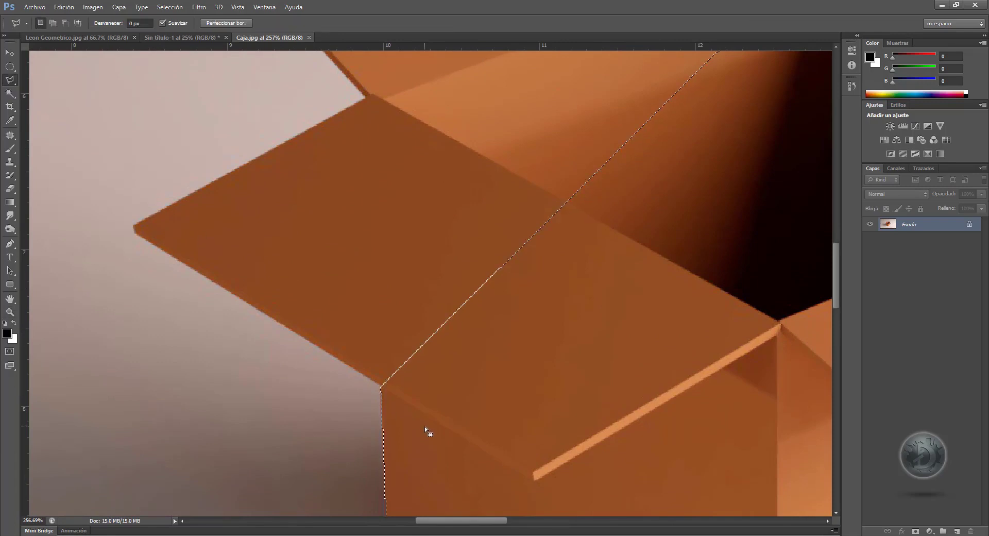
key("shift")
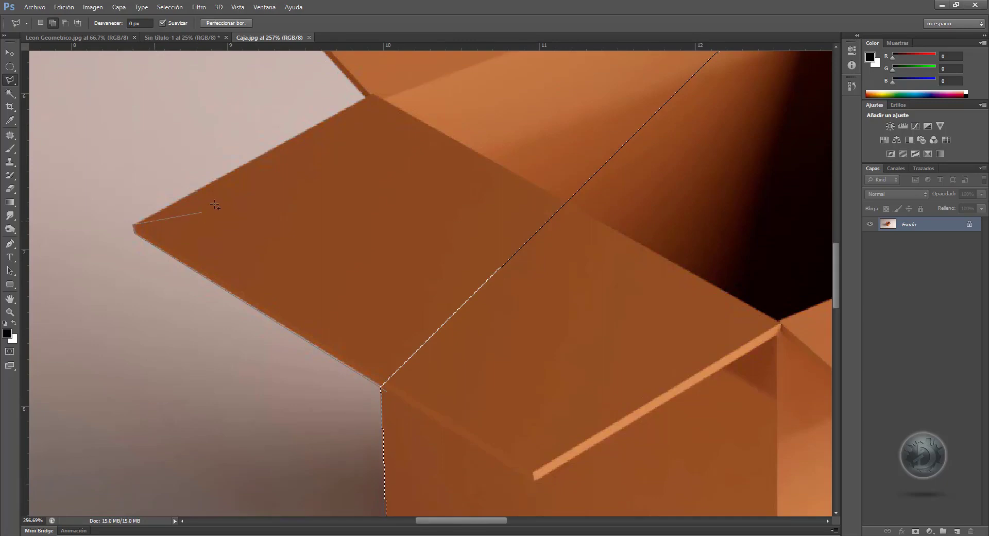
left_click(363, 98)
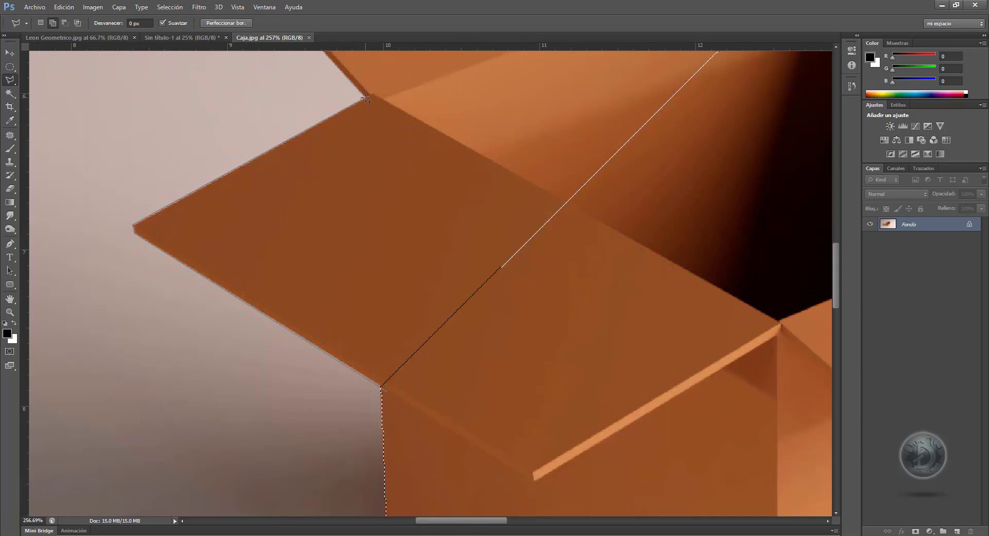
Trace around the back-left flap and close the outline inside the box so the whole box is selected.
mouse_move(335, 77)
left_mouse_down()
mouse_move(364, 276)
mouse_move(353, 153)
left_mouse_up()
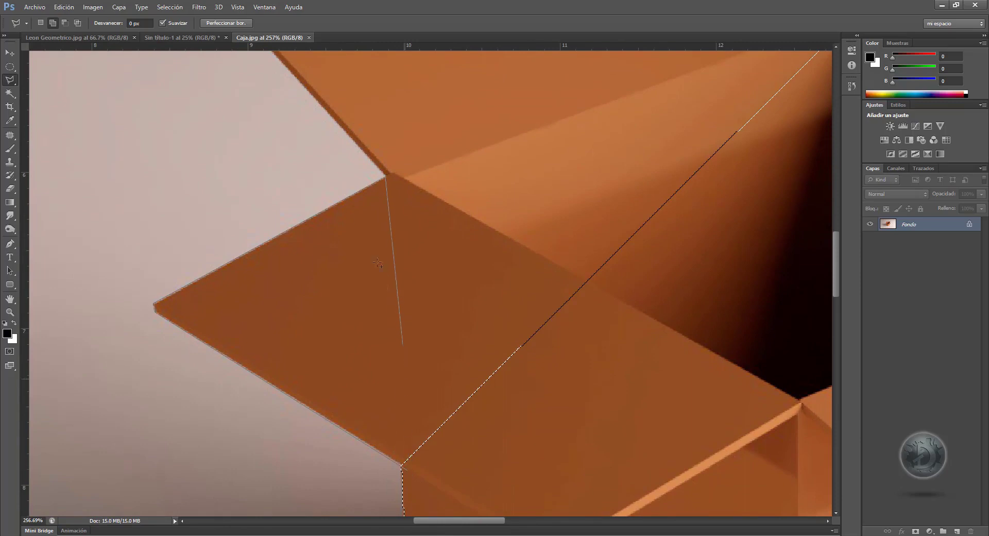
left_click_drag(320, 115, 382, 237)
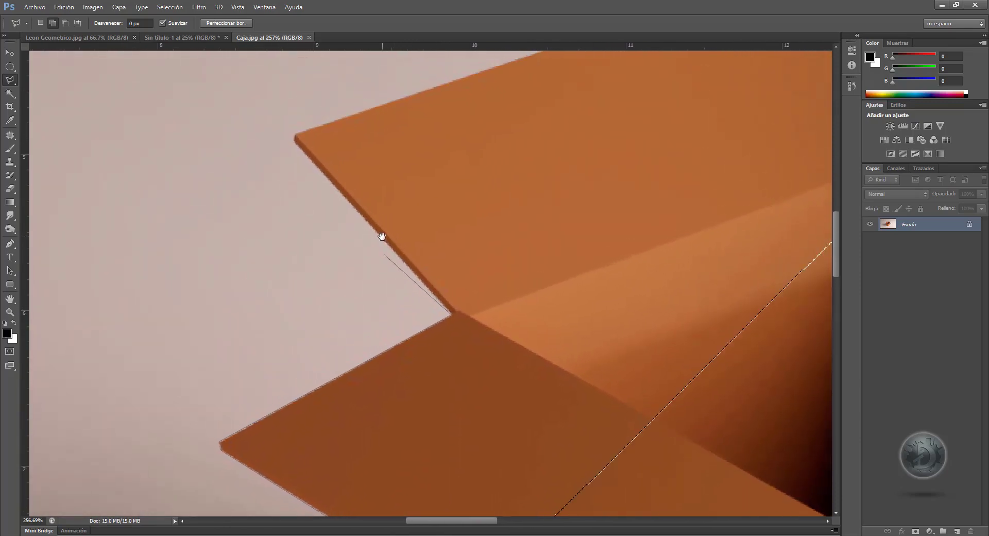
left_click(296, 141)
left_click_drag(446, 88, 203, 227)
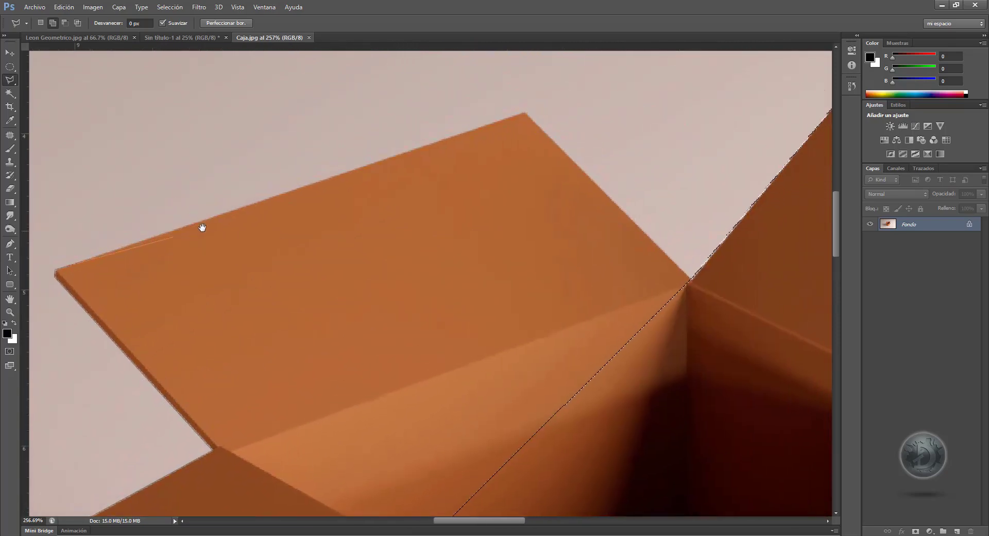
left_click(522, 114)
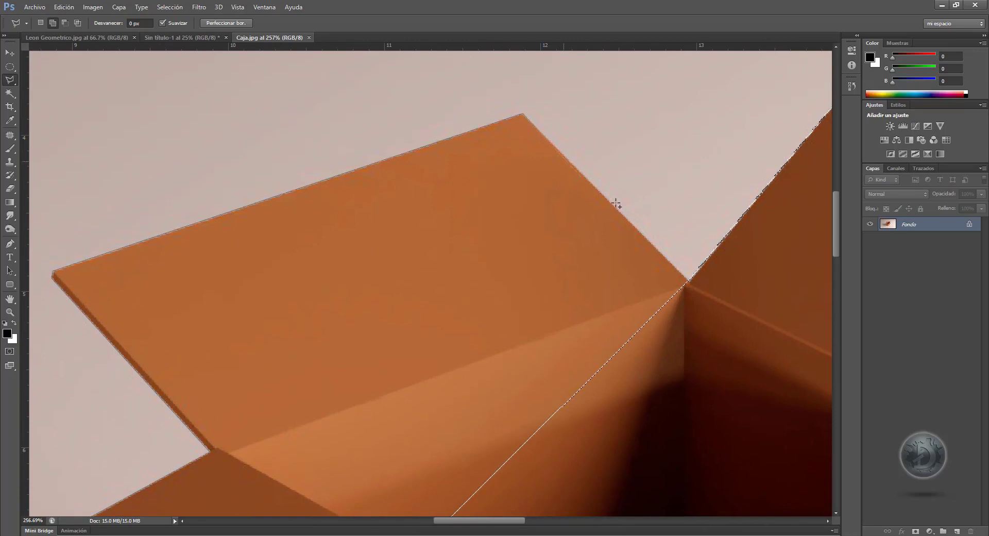
left_click(687, 282)
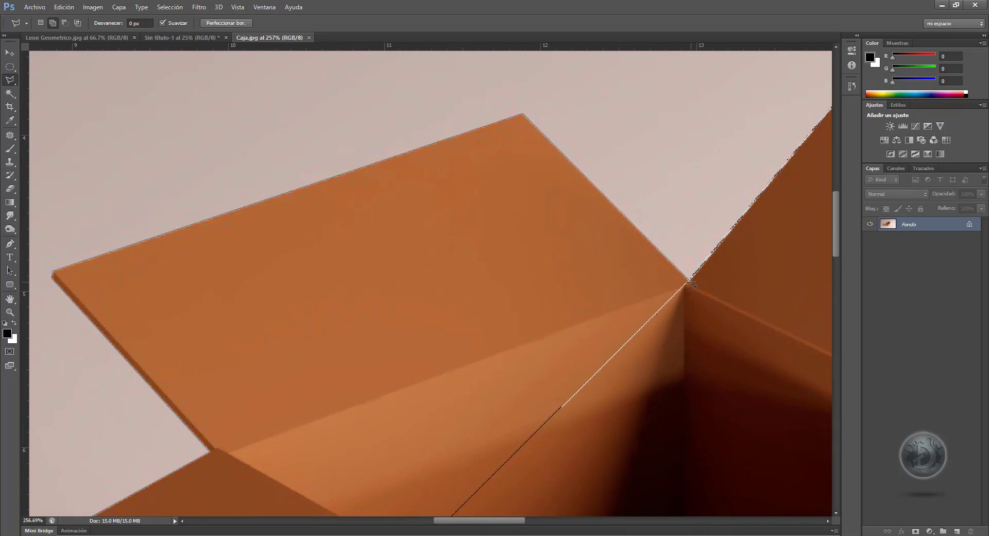
left_click(710, 303)
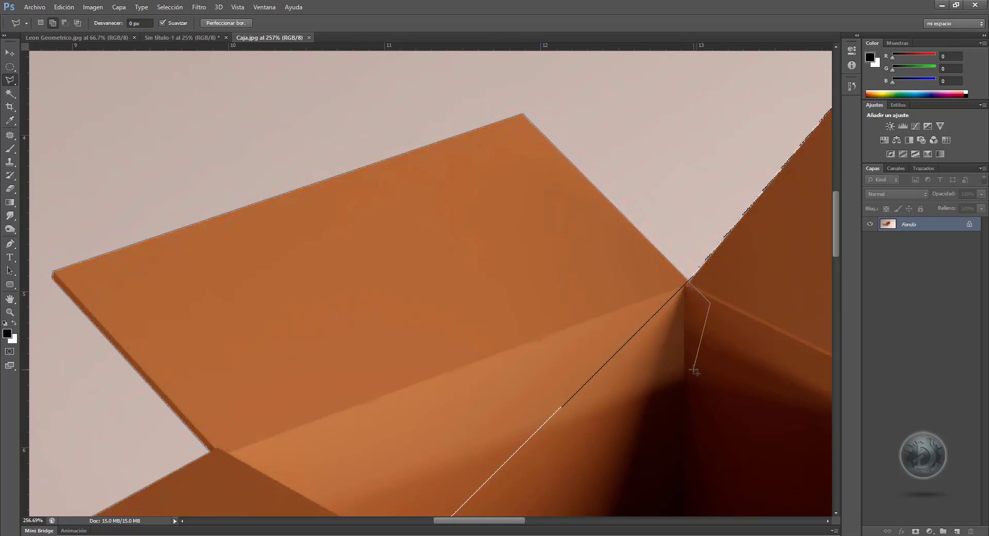
double_click(694, 369)
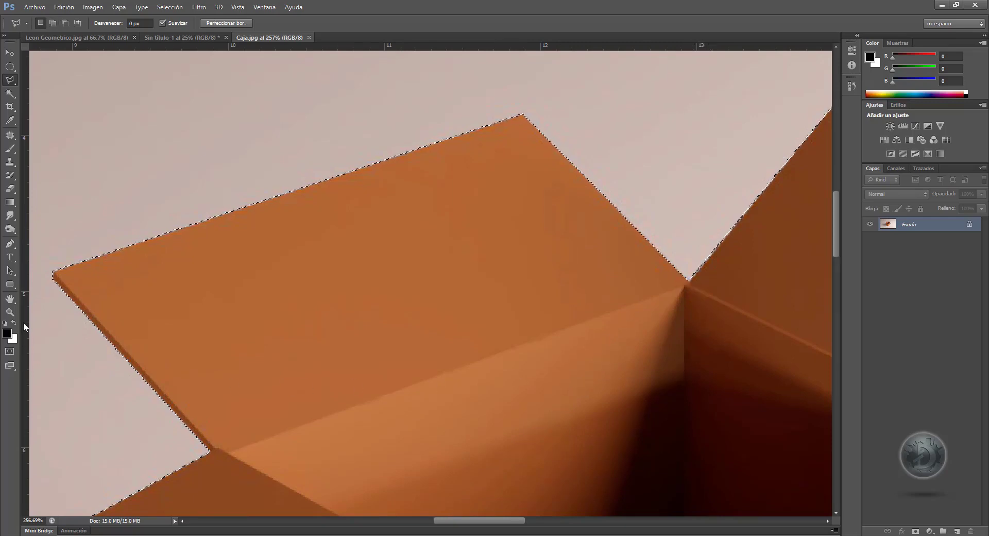
Copy the selected box into the Sin título-1 document as a new layer and move it slightly down.
double_click(10, 312)
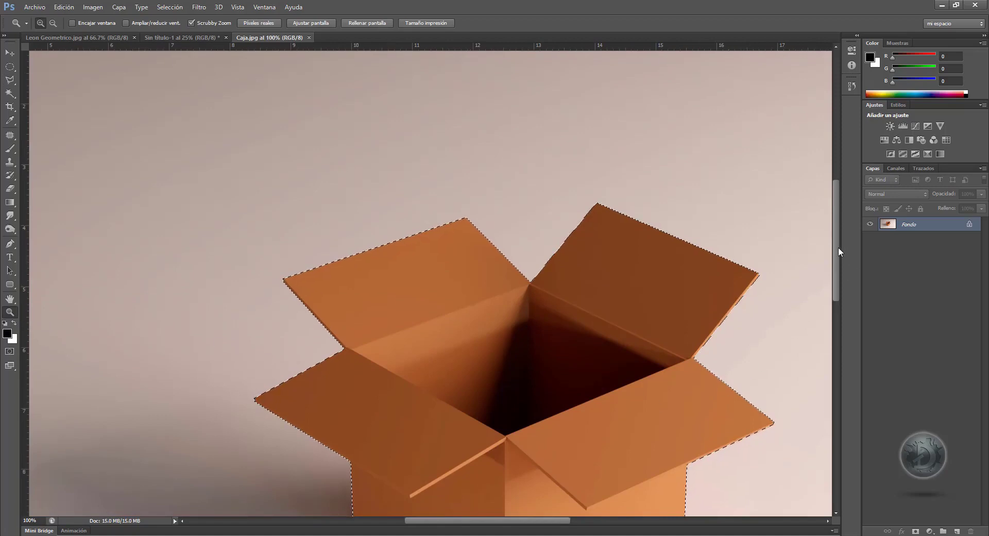
left_click_drag(839, 248, 846, 284)
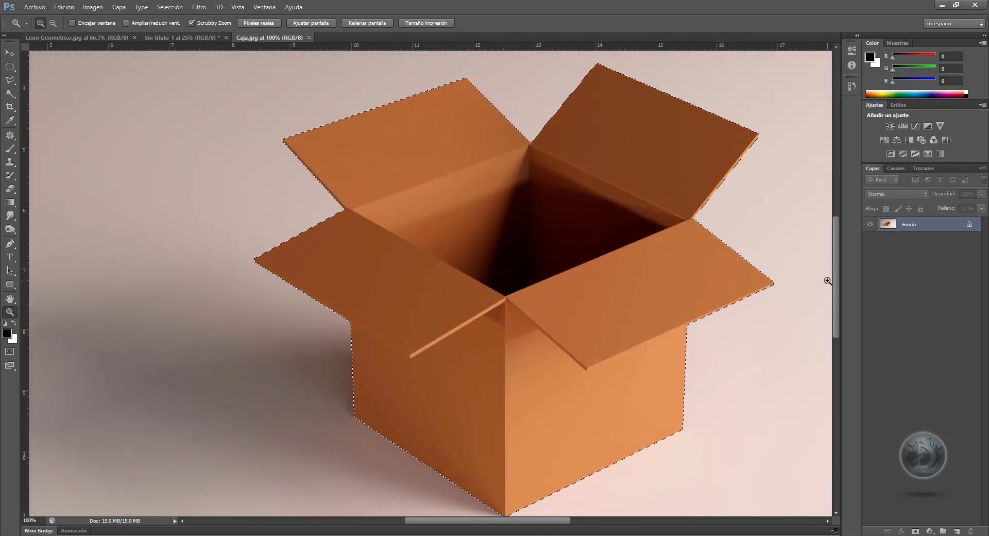
left_click(206, 38)
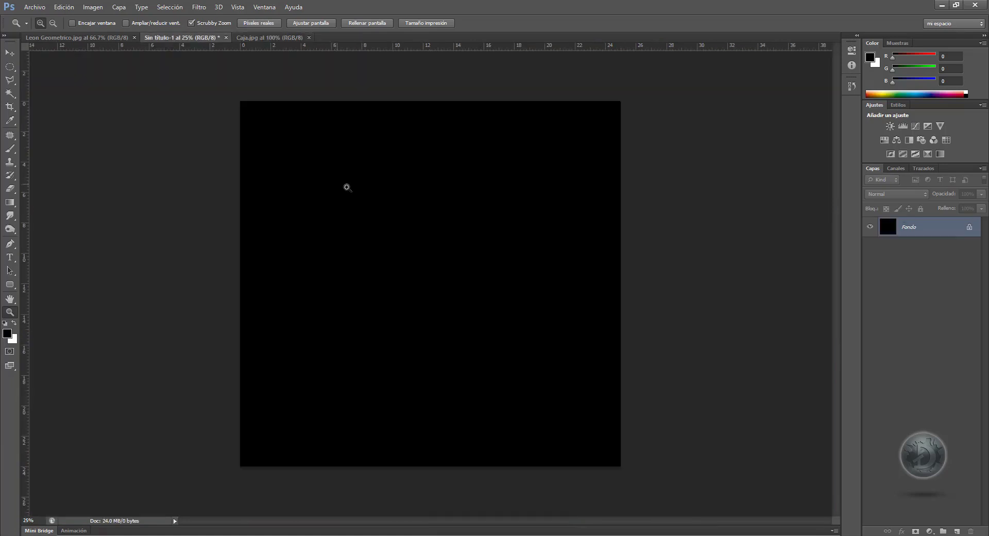
key("ctrl+v")
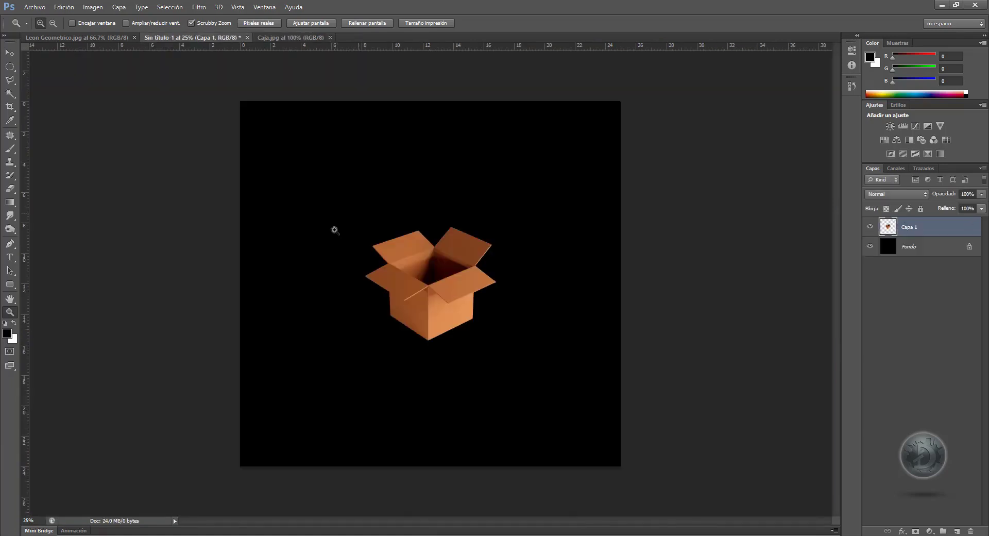
left_click(9, 52)
left_click_drag(450, 288, 449, 316)
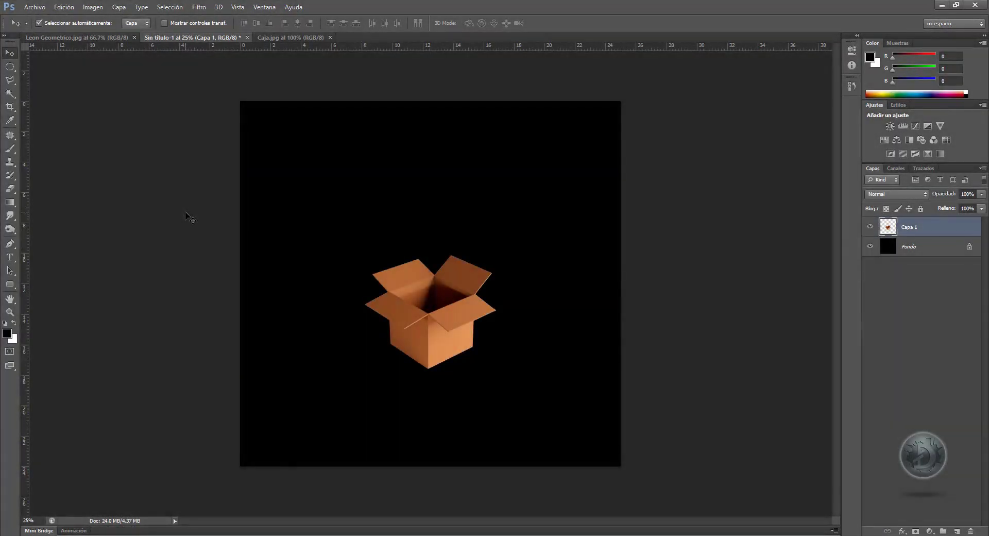
In Leon Geometrico.jpg, start a Polygonal Lasso outline along the mane's top edge between the two upper peaks.
left_click(83, 37)
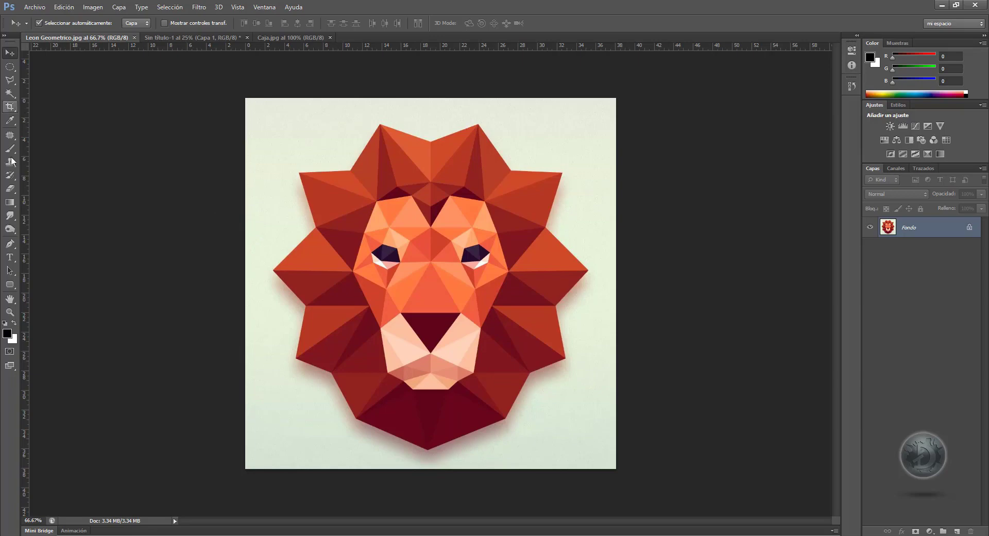
left_click(10, 312)
left_click_drag(405, 139, 404, 139)
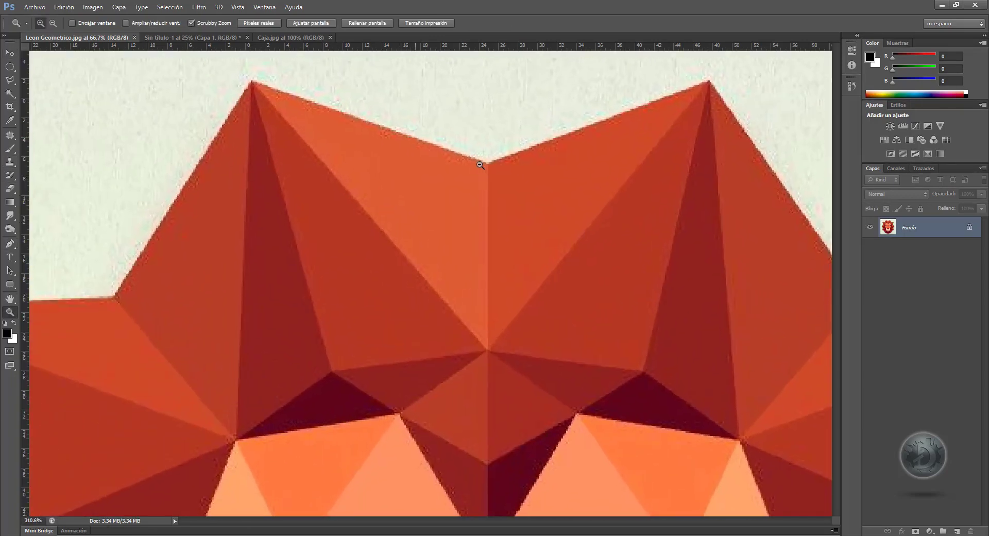
left_click(9, 80)
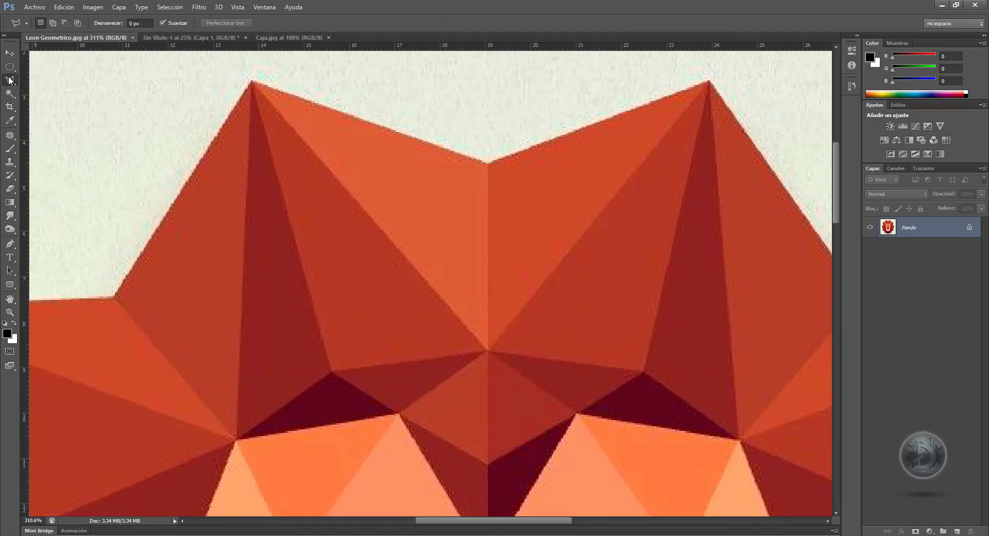
left_click(252, 81)
left_click(709, 81)
Continue the lasso outline down the upper right side of the lion's mane, around its pointed tips.
left_click_drag(730, 139, 366, 153)
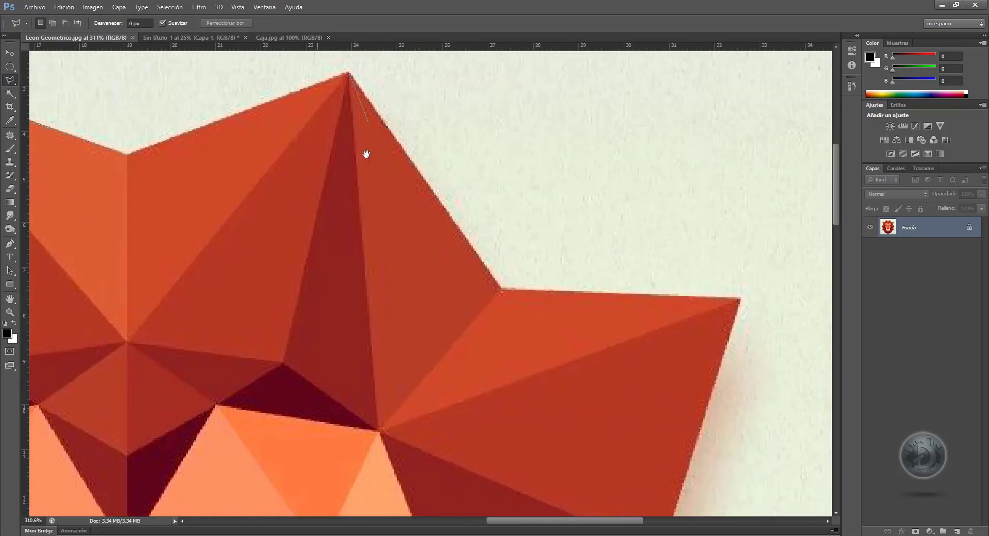
left_click(501, 287)
left_click(784, 311)
scroll(685, 247, "down", 5)
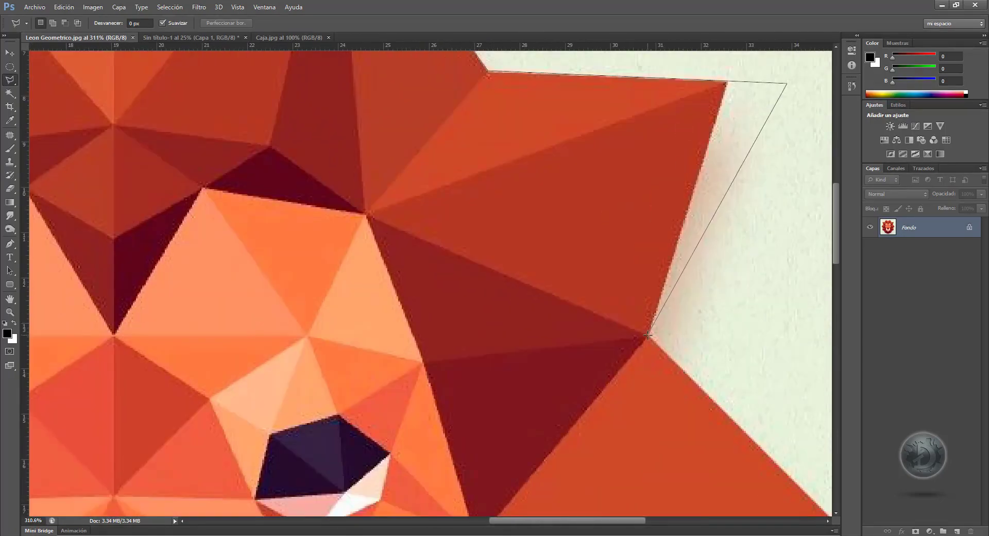
left_click_drag(670, 360, 422, 103)
left_click(429, 427)
Trace the lower right side of the lion's mane down to the bottom right corner of the beard.
scroll(428, 309, "down", 6)
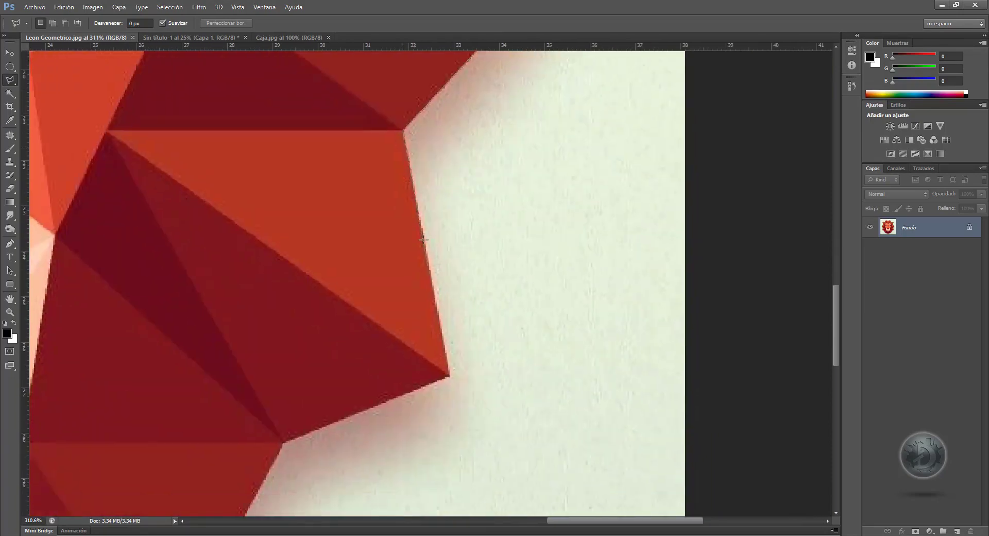
left_click(283, 442)
left_click_drag(282, 441, 461, 72)
left_click(353, 294)
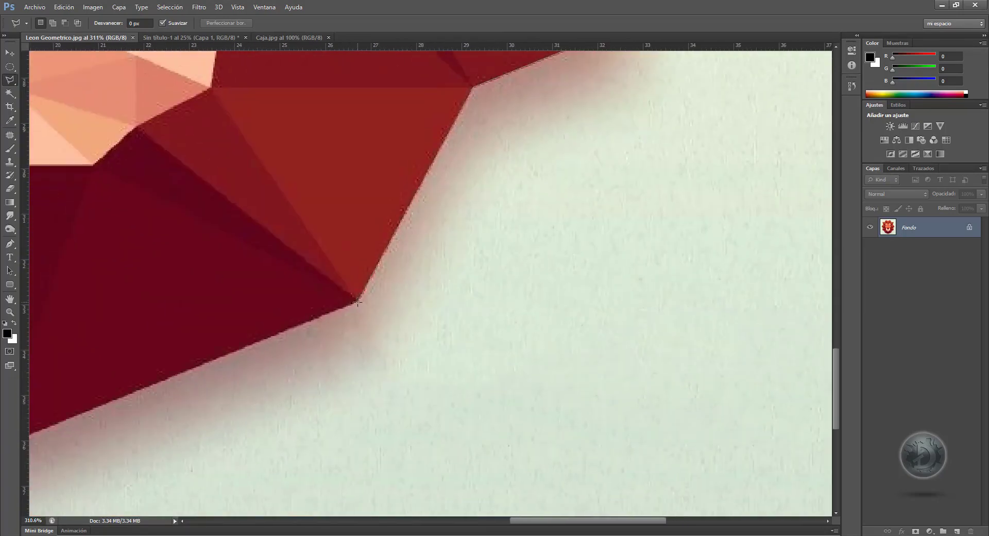
Continue the lasso outline along the bottom of the beard and up to the mane's lower left tip.
left_click_drag(234, 304, 661, 158)
left_click(85, 148)
mouse_move(85, 148)
left_mouse_down()
mouse_move(335, 251)
mouse_move(299, 237)
left_mouse_up()
left_click(133, 165)
mouse_move(134, 165)
left_mouse_down()
mouse_move(157, 325)
mouse_move(161, 465)
left_mouse_up()
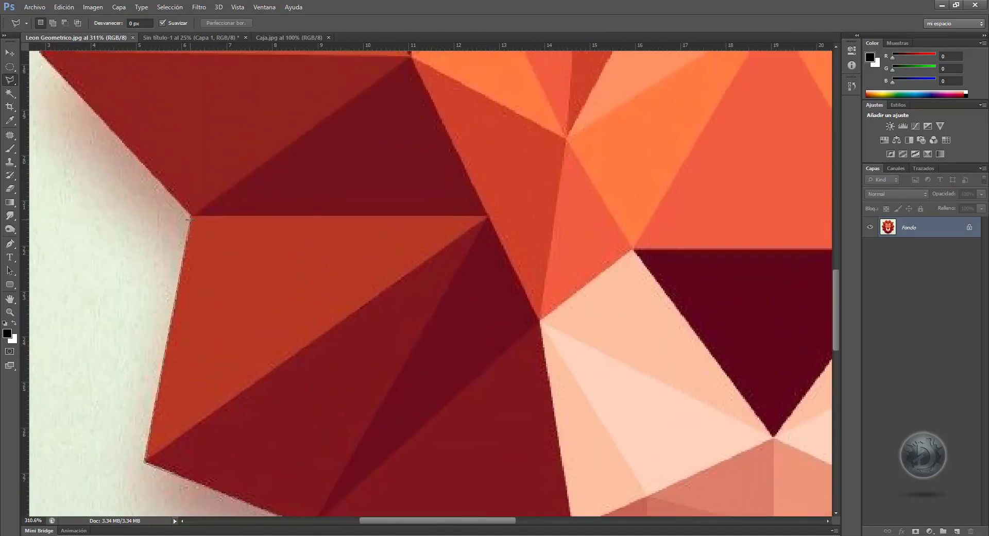
Trace the left side of the mane up to the starting peak and close the lion selection.
left_click_drag(175, 156, 452, 458)
left_click(316, 311)
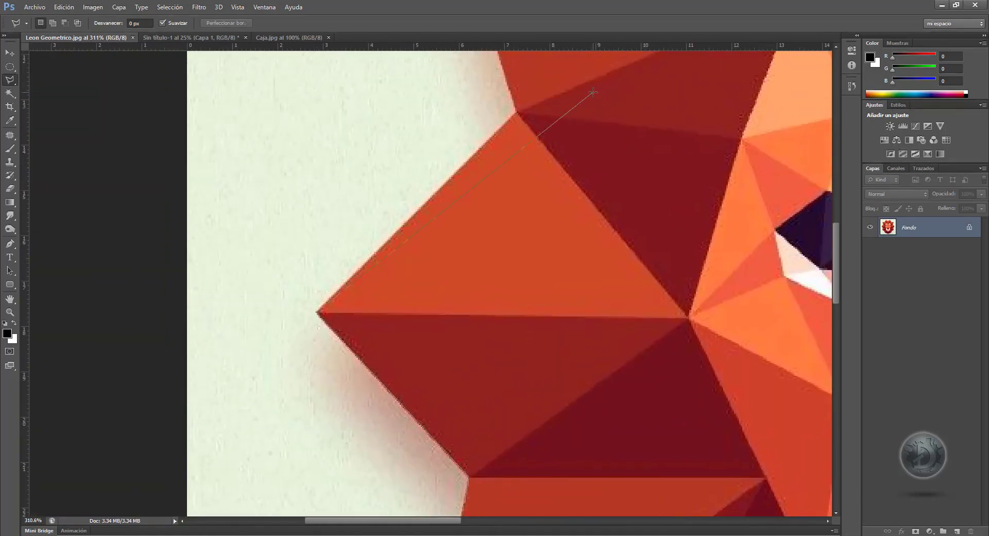
left_click_drag(575, 89, 637, 352)
left_click(656, 353)
left_click(501, 118)
left_click_drag(737, 109, 379, 298)
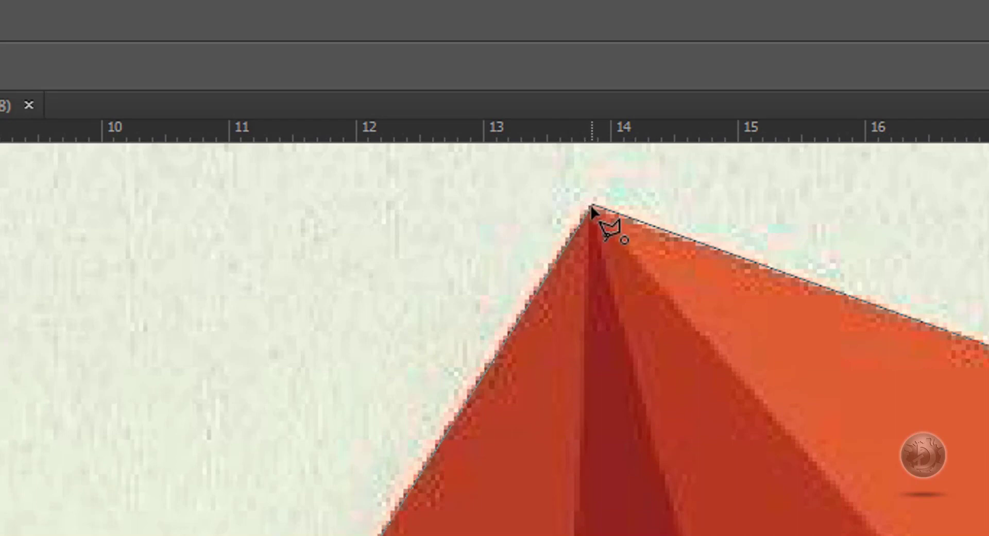
left_click(593, 210)
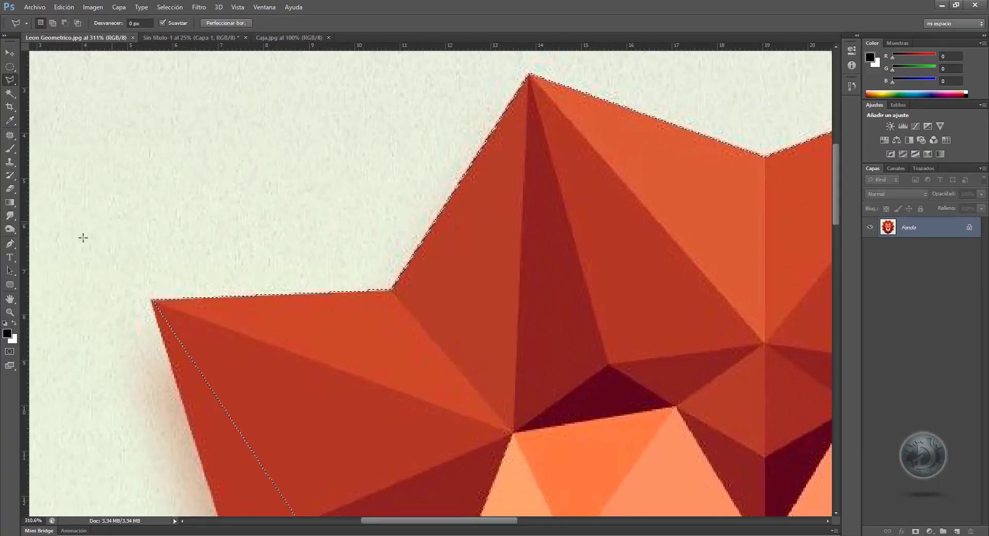
Subtract the excess background wedge beside the mane's upper right point from the lion selection with the Polygonal Lasso.
key("ctrl+d")
left_click(10, 312)
left_click_drag(431, 298, 360, 305)
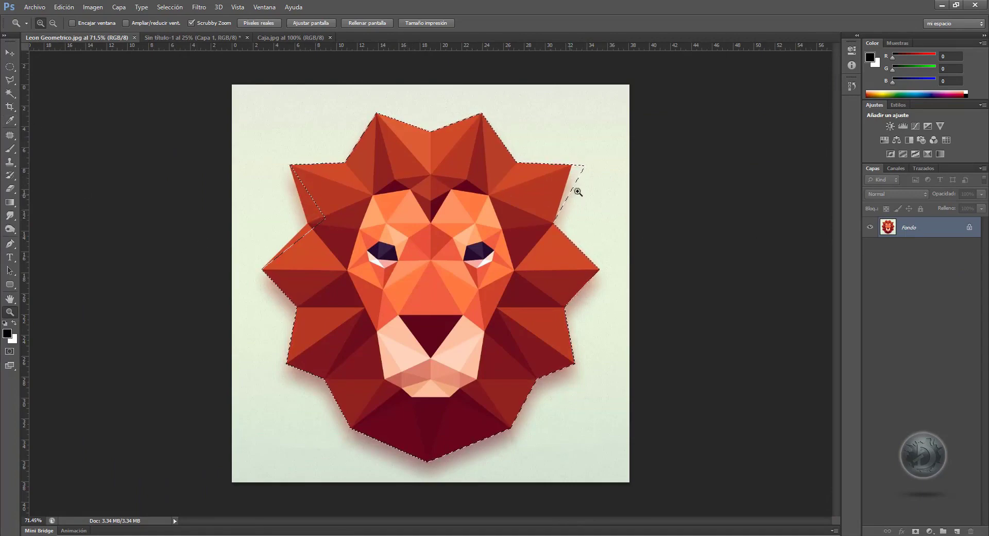
left_click_drag(571, 188, 609, 188)
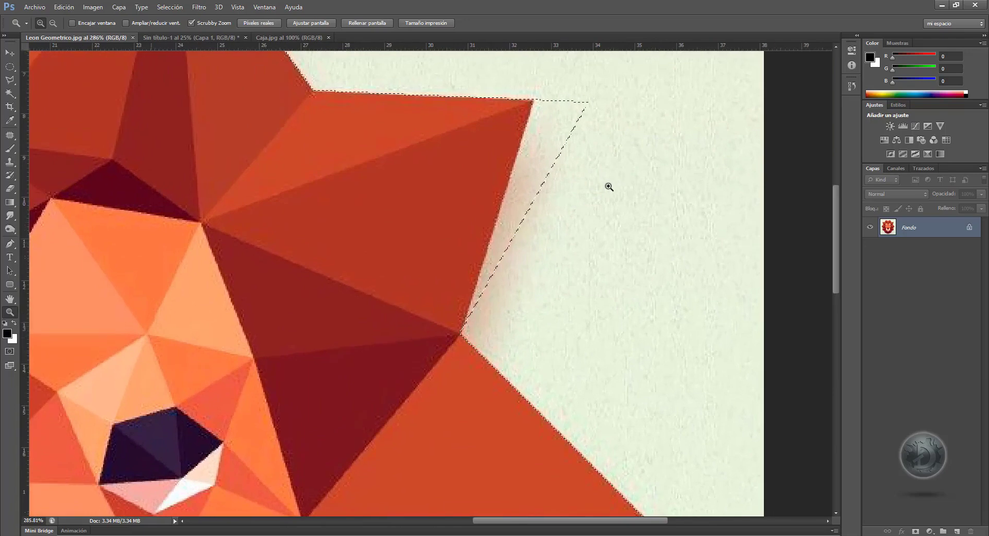
left_click(8, 81)
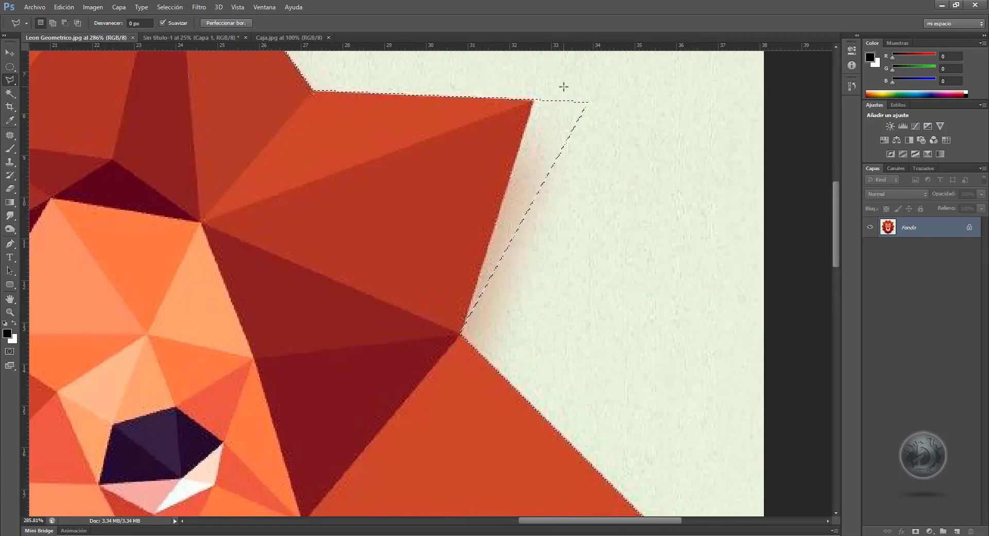
key("alt")
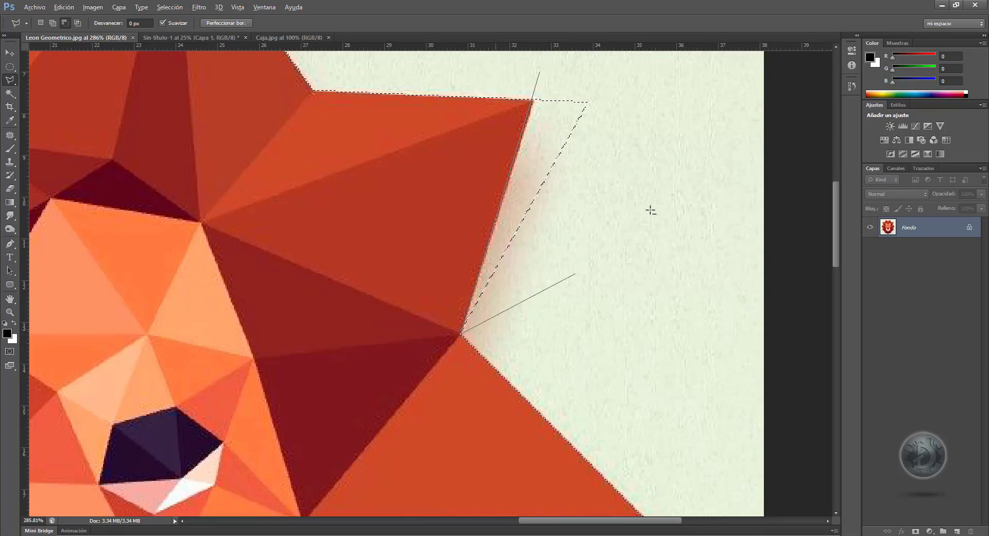
double_click(710, 83)
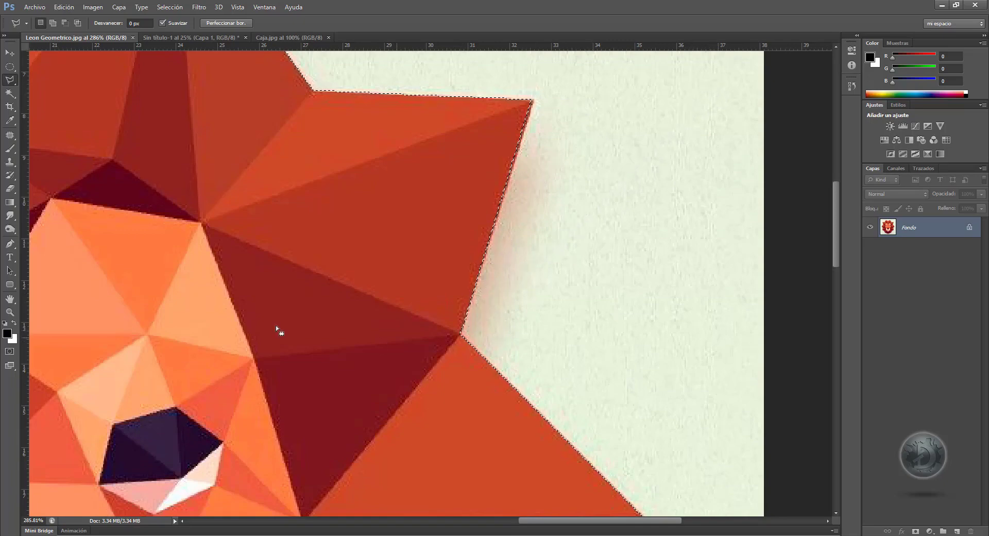
Add the missed mane area between the upper left and middle left points to the lion selection with the Polygonal Lasso.
left_click(10, 312)
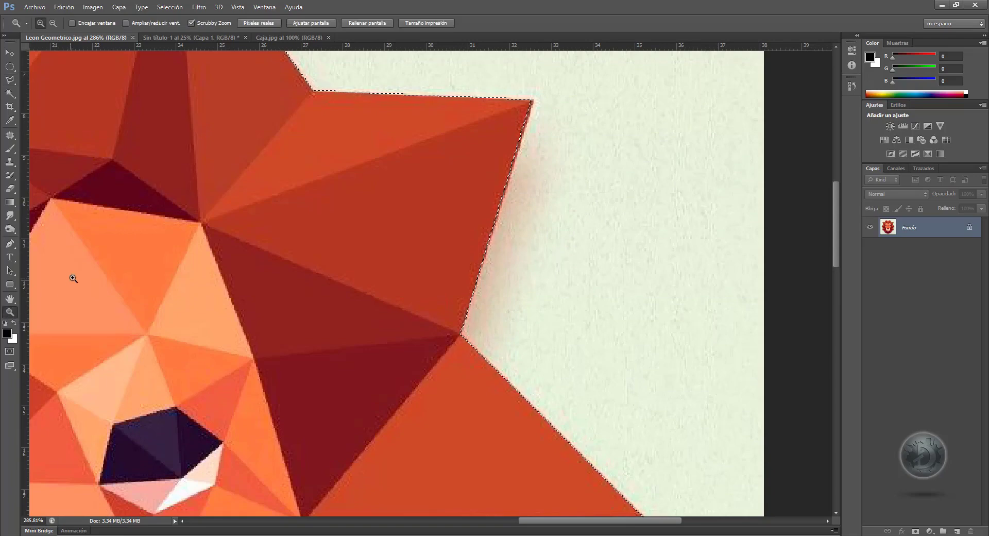
left_click_drag(70, 274, 543, 273)
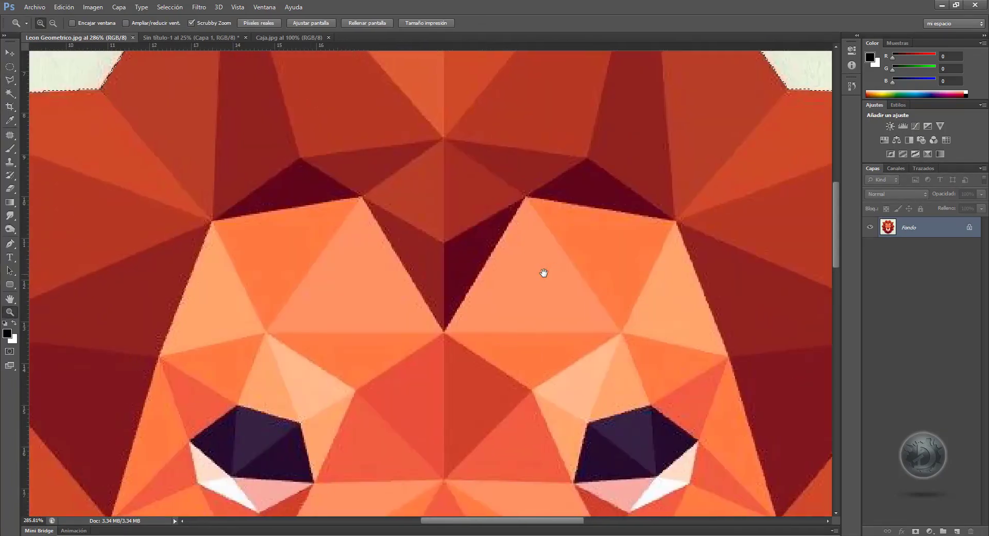
mouse_move(186, 283)
left_mouse_down()
mouse_move(388, 280)
mouse_move(411, 260)
mouse_move(435, 284)
left_mouse_up()
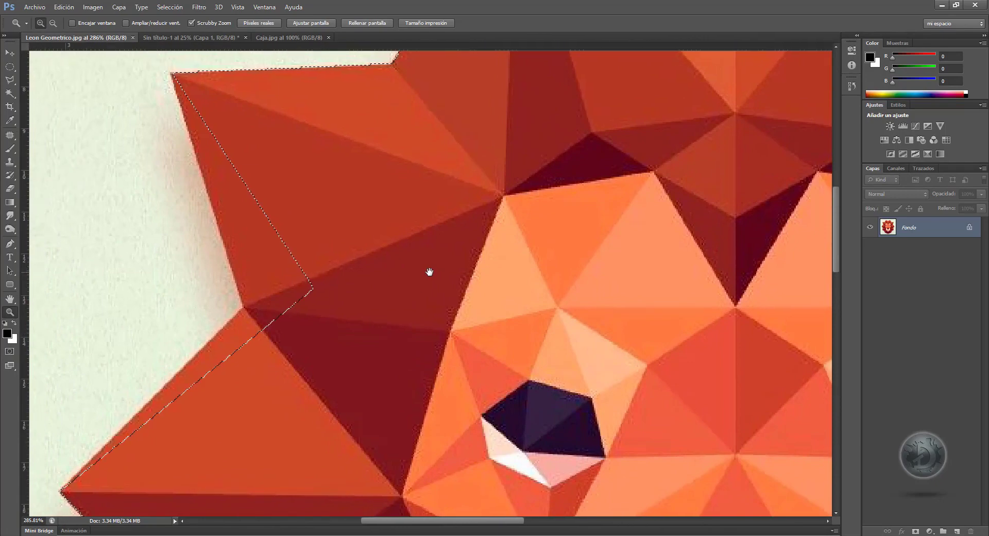
left_click(9, 81)
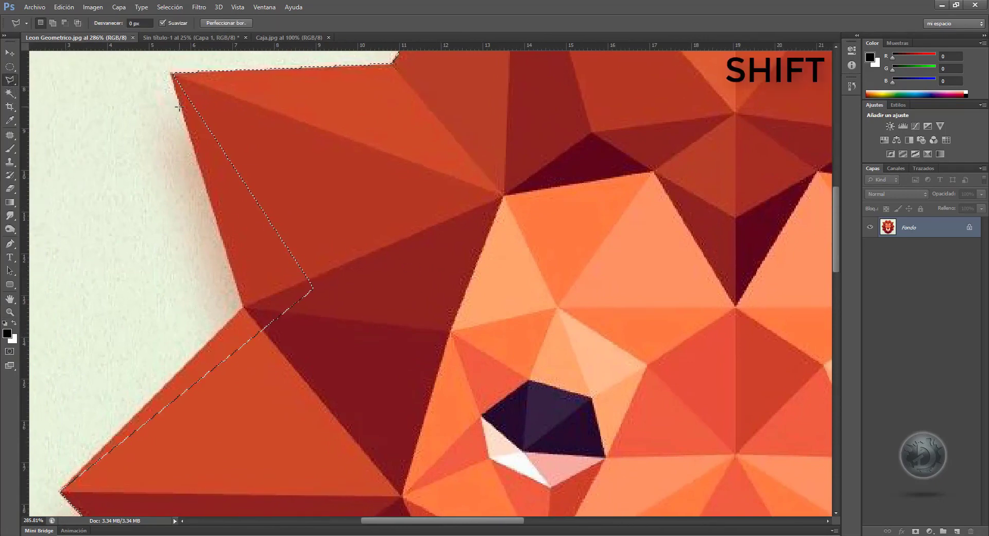
key("shift")
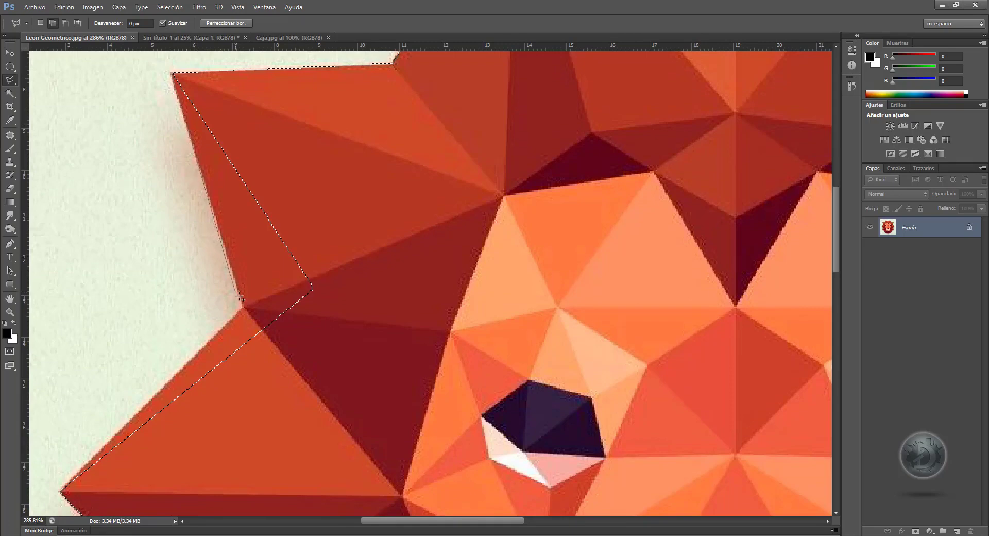
left_click(375, 460)
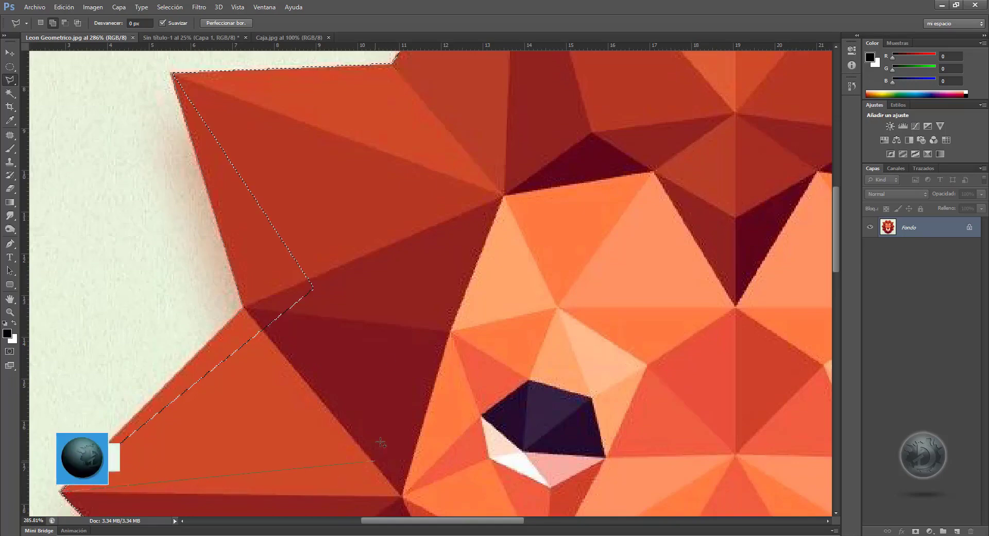
double_click(409, 145)
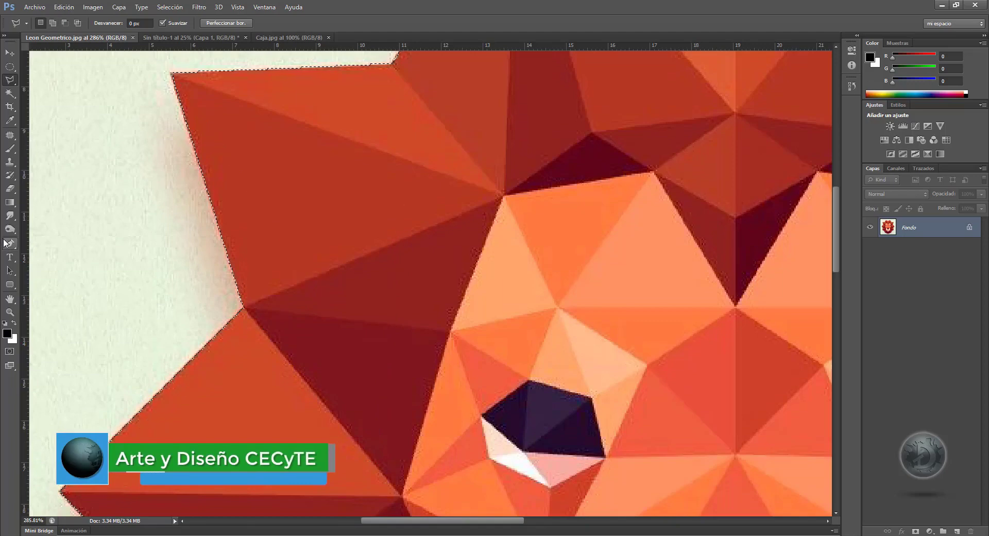
Copy the selected lion into the black Sin título-1 canvas and move it up about 2.64 cm over the box's opening.
left_click(10, 312)
left_click_drag(577, 265, 574, 316)
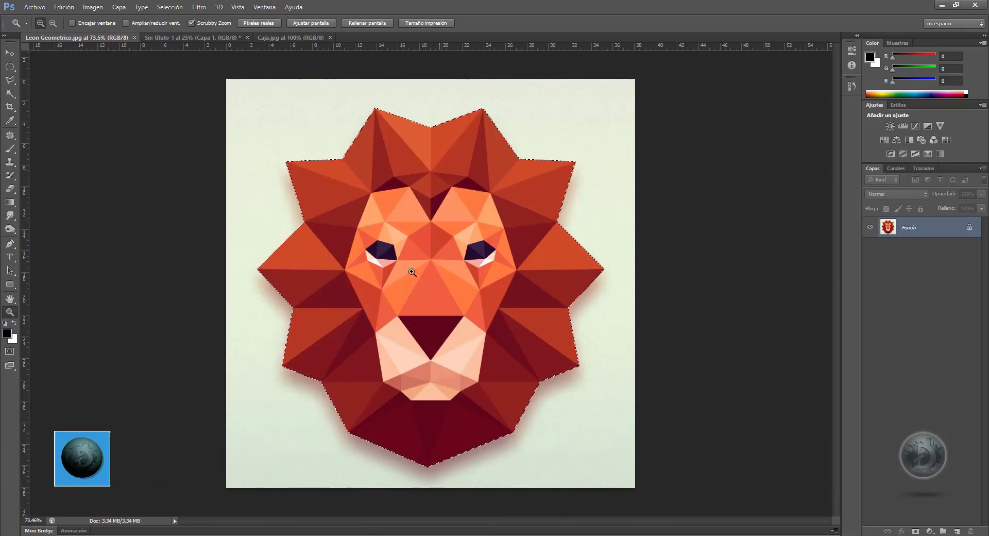
left_click(215, 36)
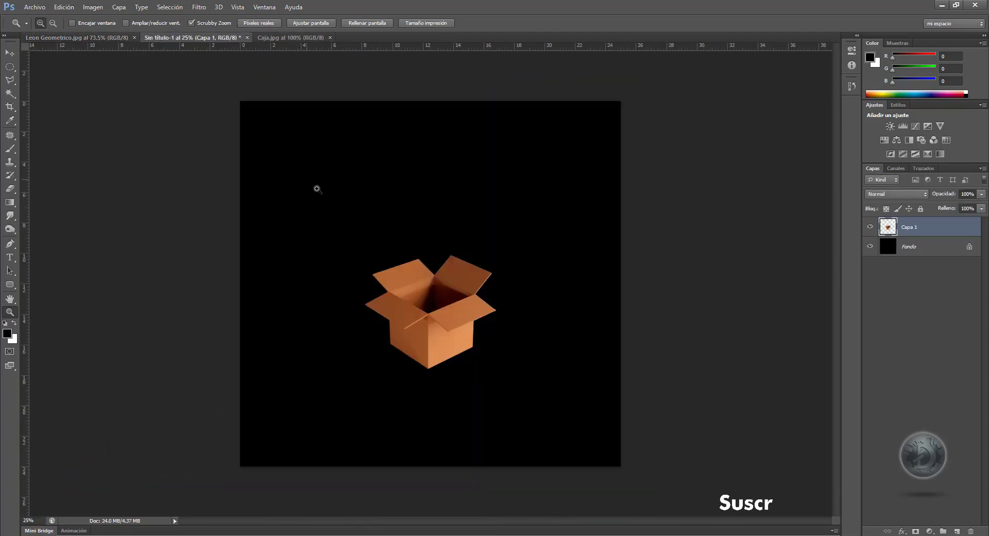
key("ctrl+v")
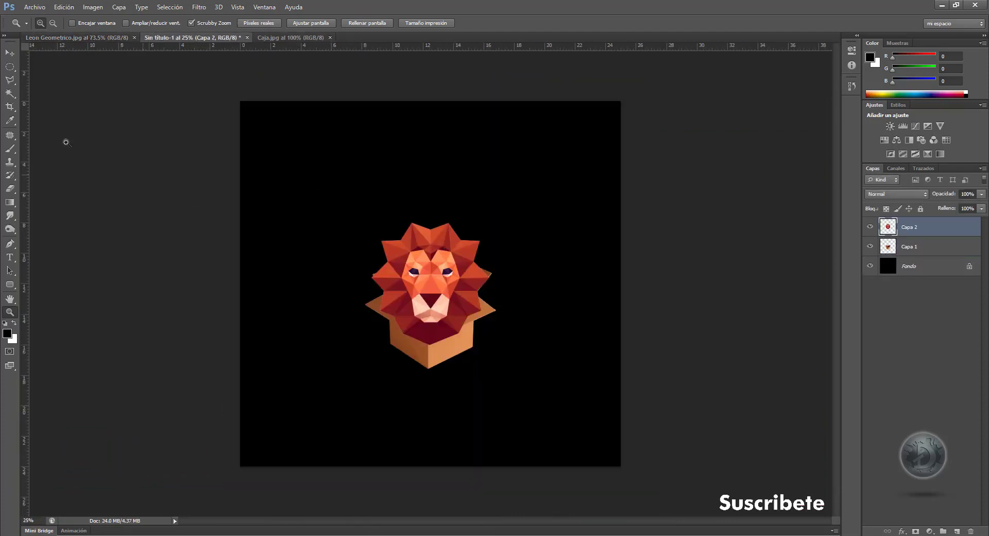
left_click(9, 54)
left_click_drag(433, 284, 436, 245)
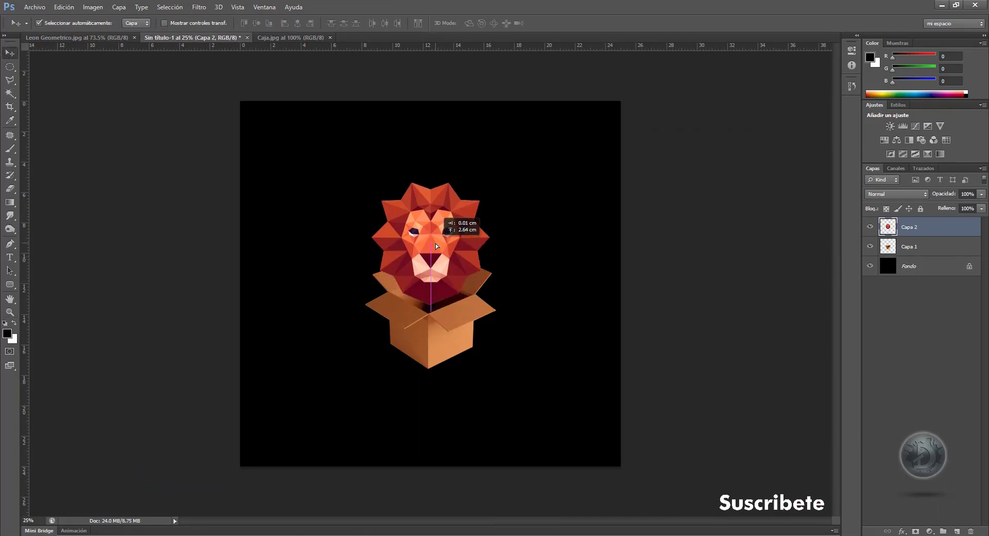